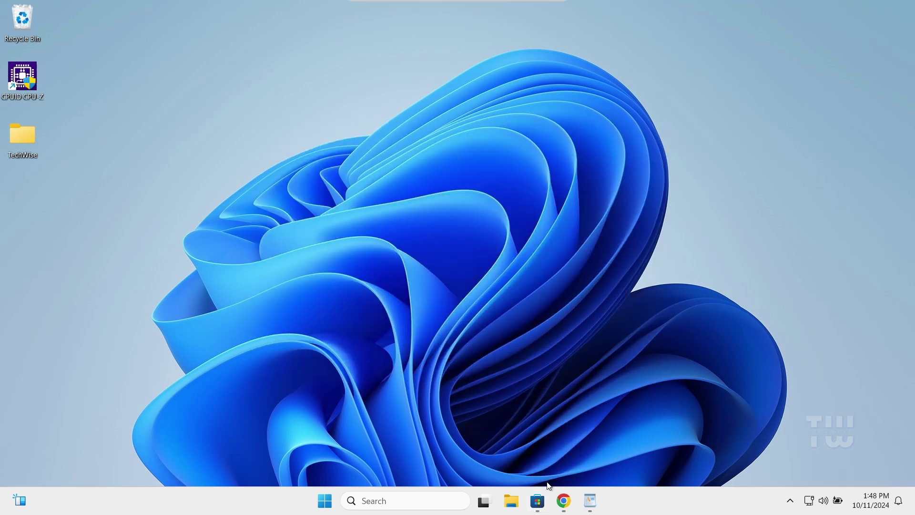
Search the Microsoft Store for 'powertoys', install Microsoft PowerToys, then minimize the Store.
left_click(542, 503)
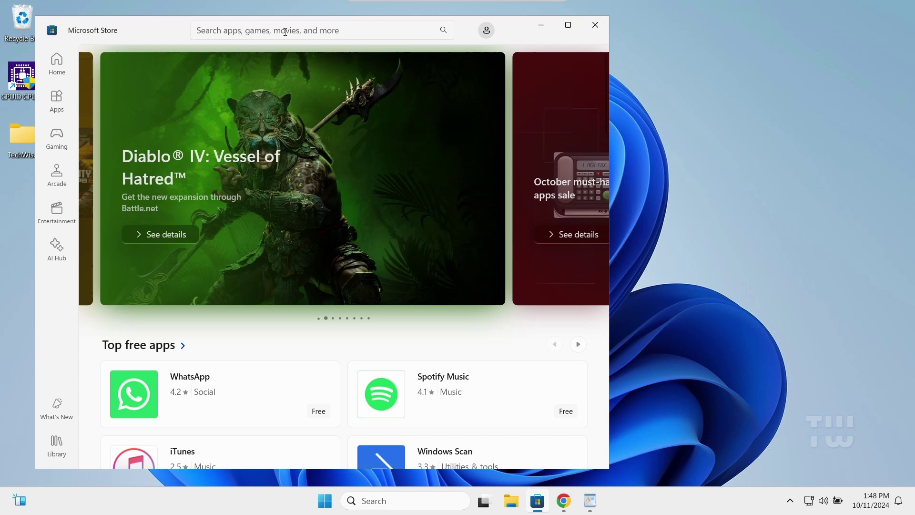
left_click(285, 30)
type("po")
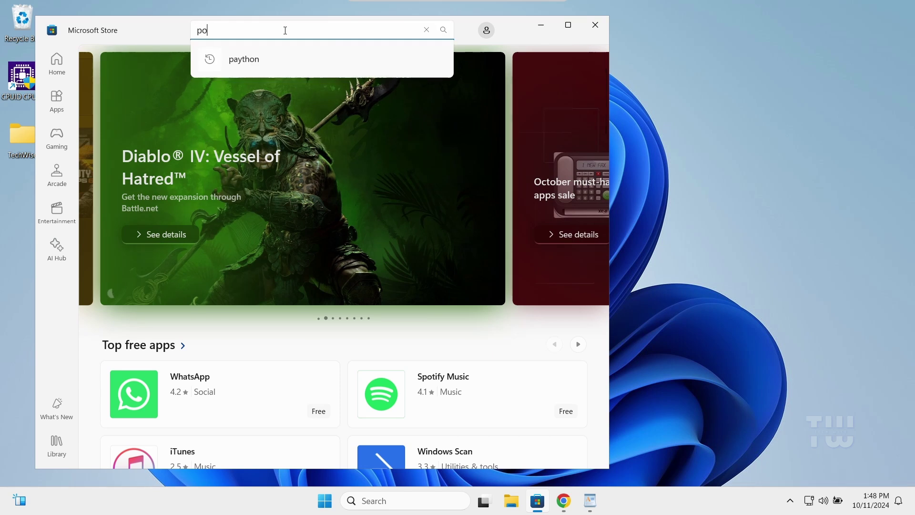
type("wertoys")
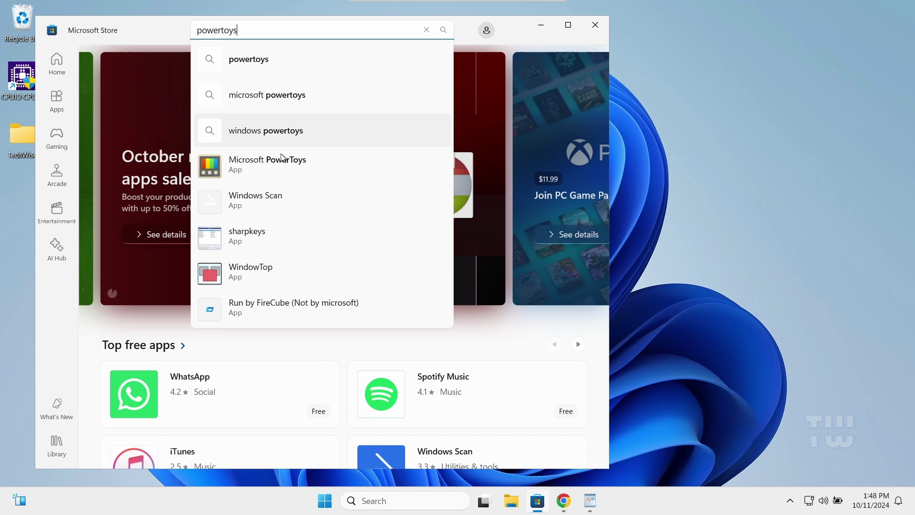
left_click(276, 164)
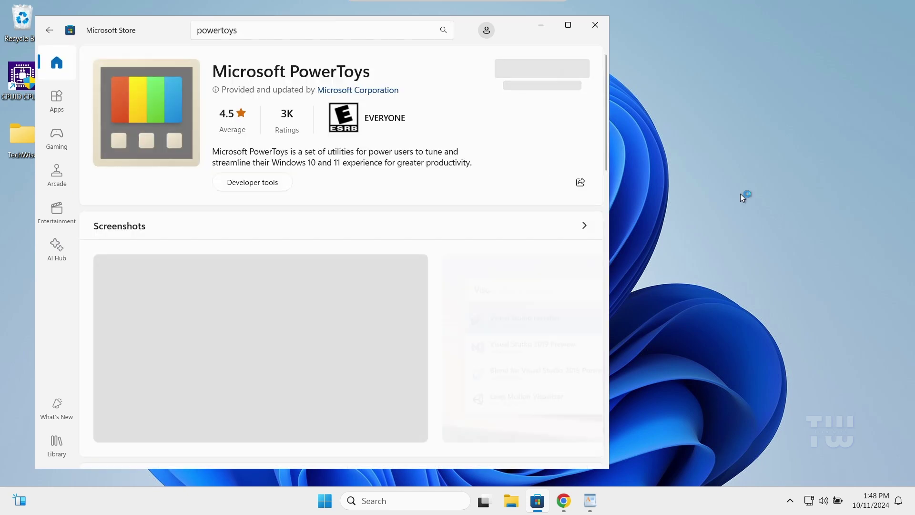
left_click(535, 78)
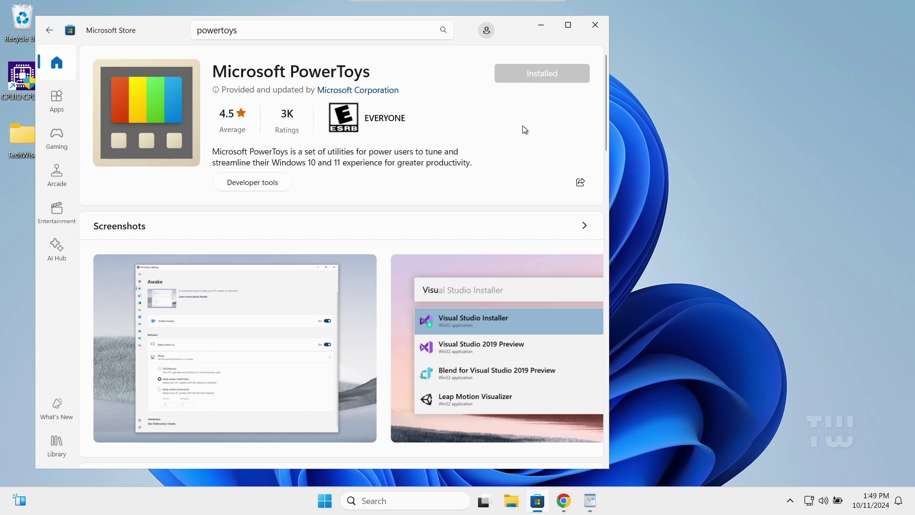
left_click(541, 25)
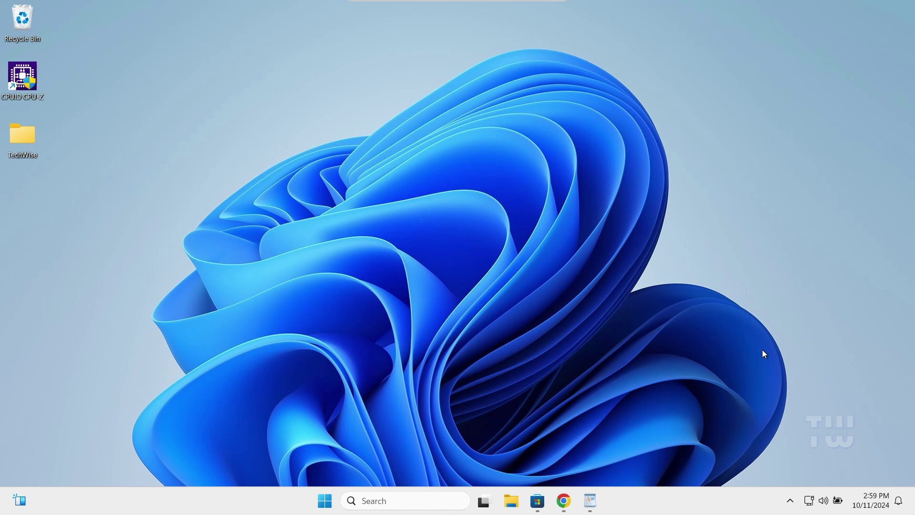
Launch PowerToys from a Windows search for 'power'.
left_click(411, 500)
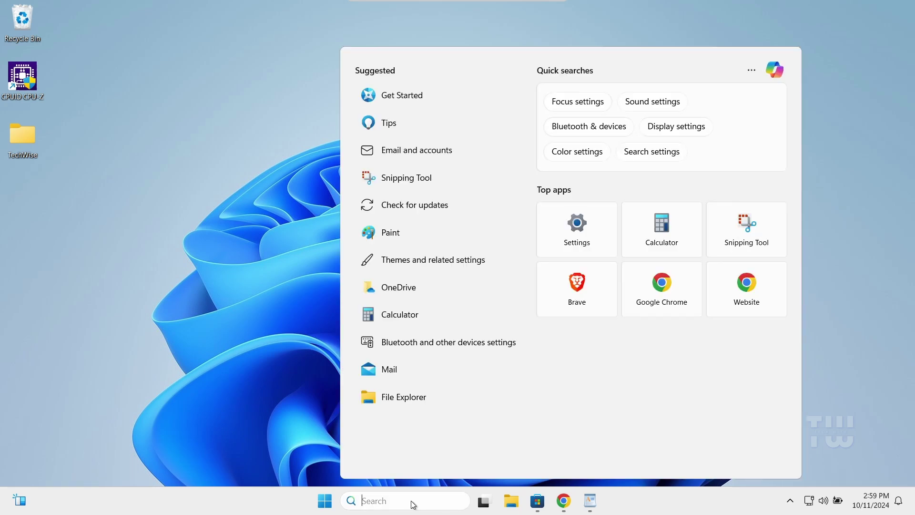
type("power")
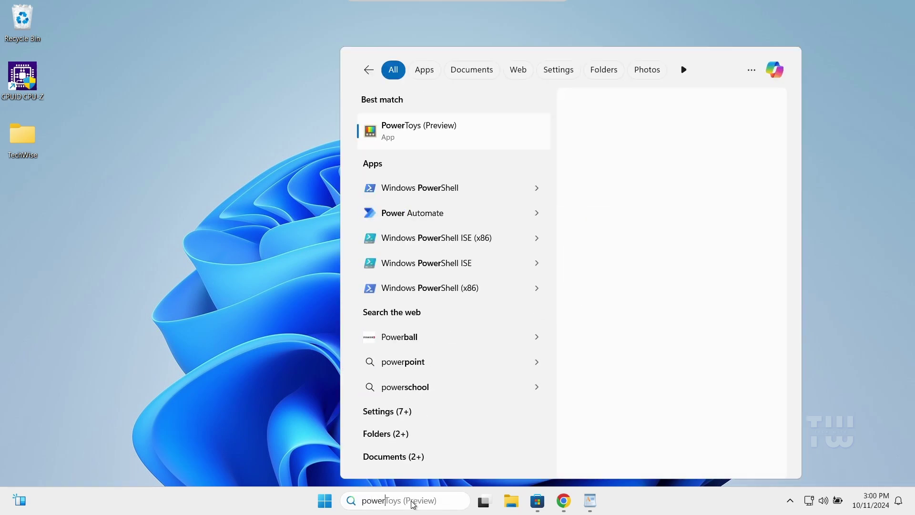
left_click(444, 143)
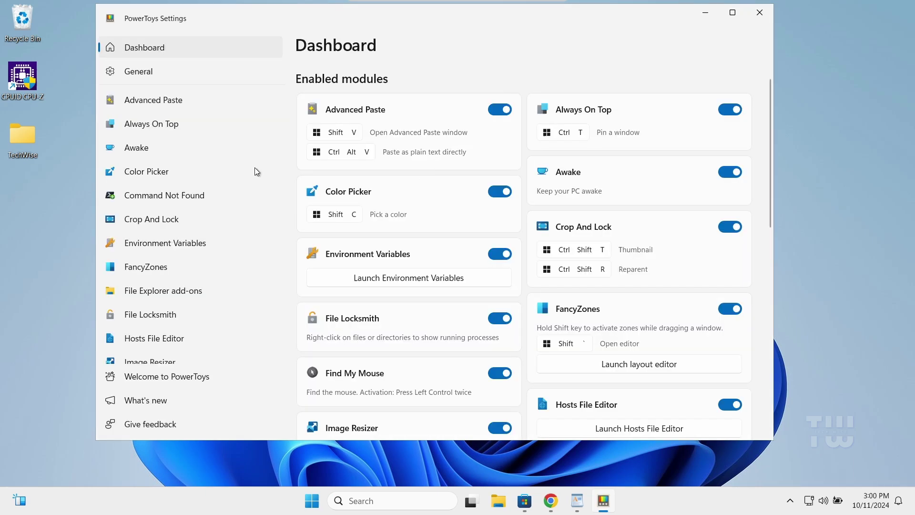
Go to the Keyboard Manager page and switch on Enable Keyboard Manager.
scroll(189, 260, "down", 2)
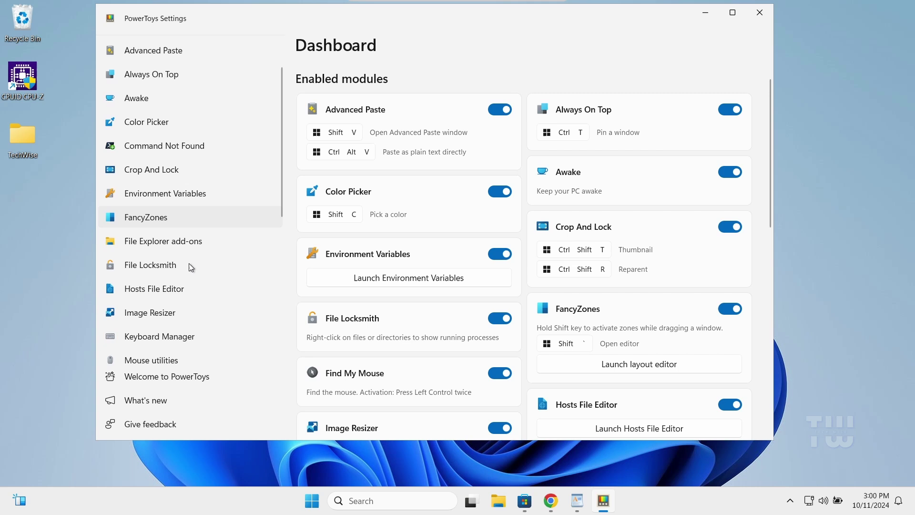
scroll(190, 266, "down", 2)
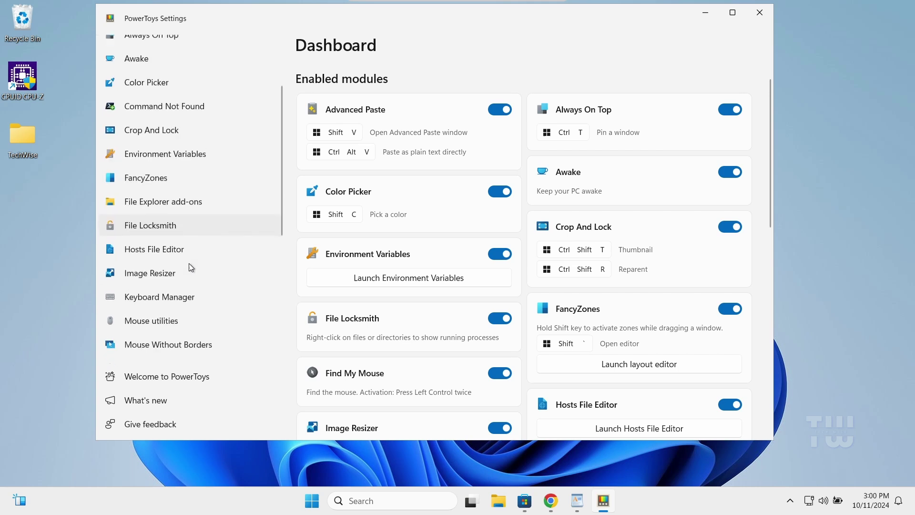
left_click(193, 288)
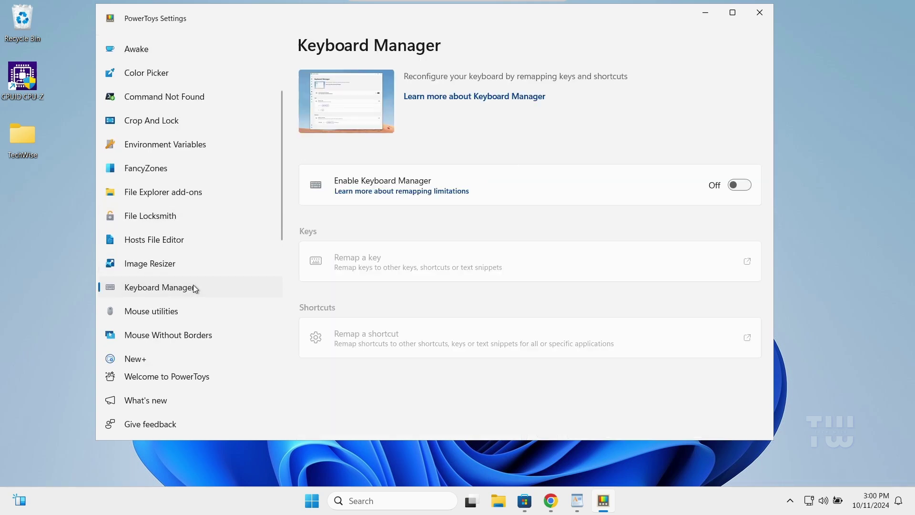
left_click(733, 185)
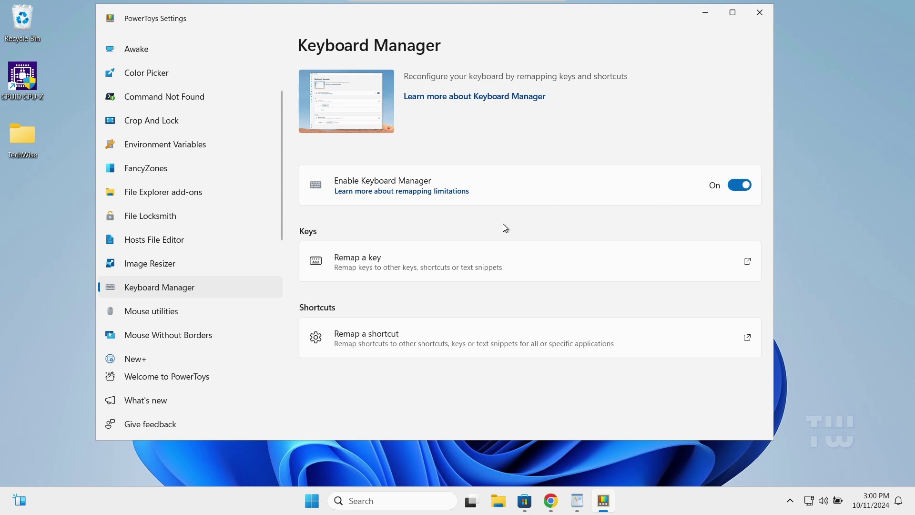
Add a key remapping from ] to T, save it, and accept the unassigned-key warning.
left_click(414, 265)
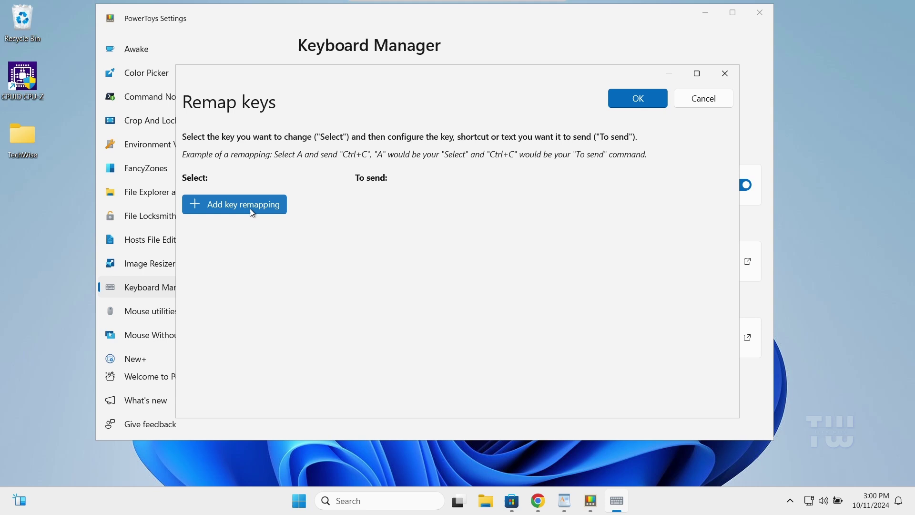
left_click(252, 212)
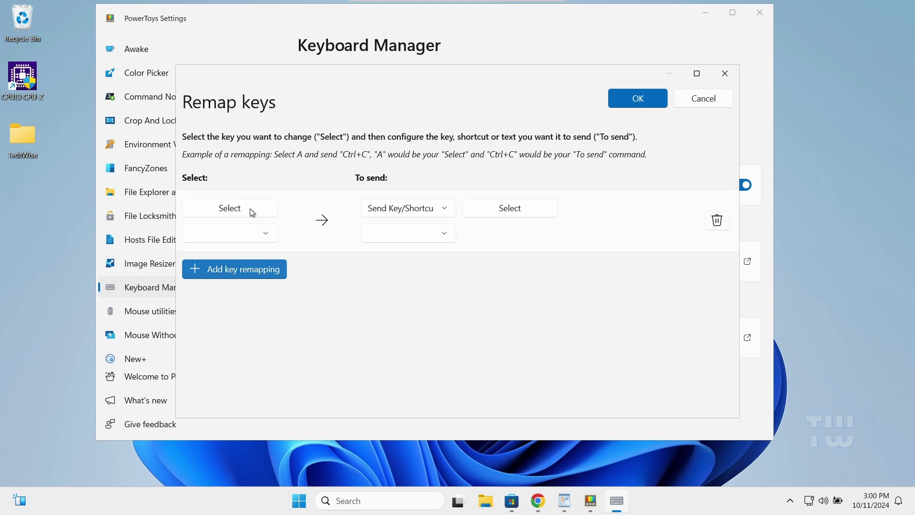
left_click(265, 234)
scroll(264, 244, "up", 3)
scroll(262, 245, "up", 6)
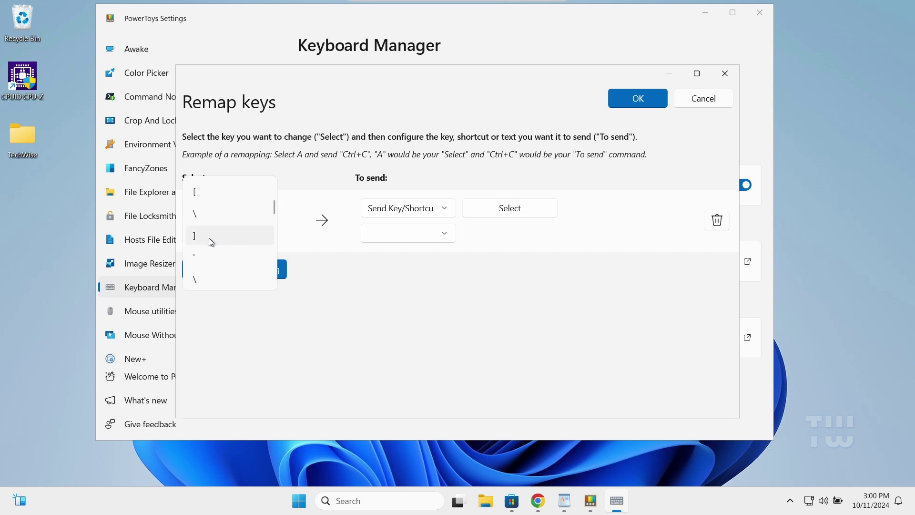
left_click(210, 239)
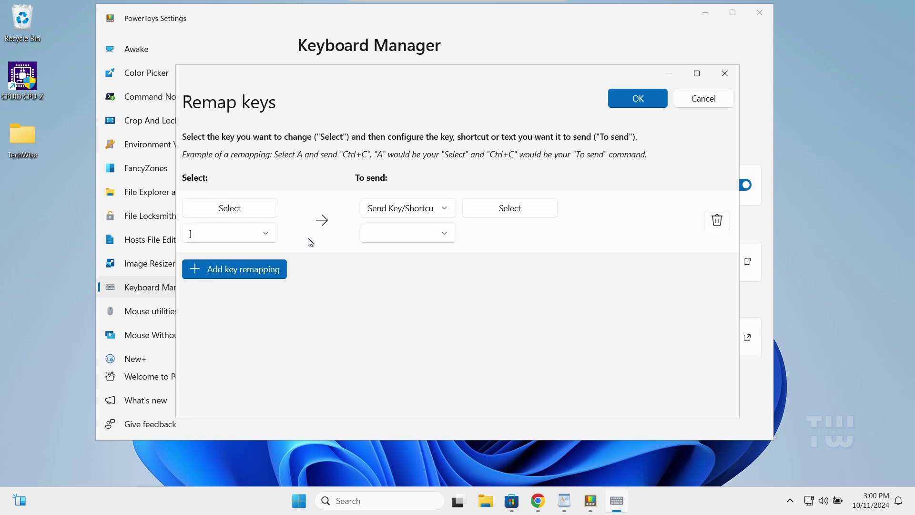
left_click(431, 233)
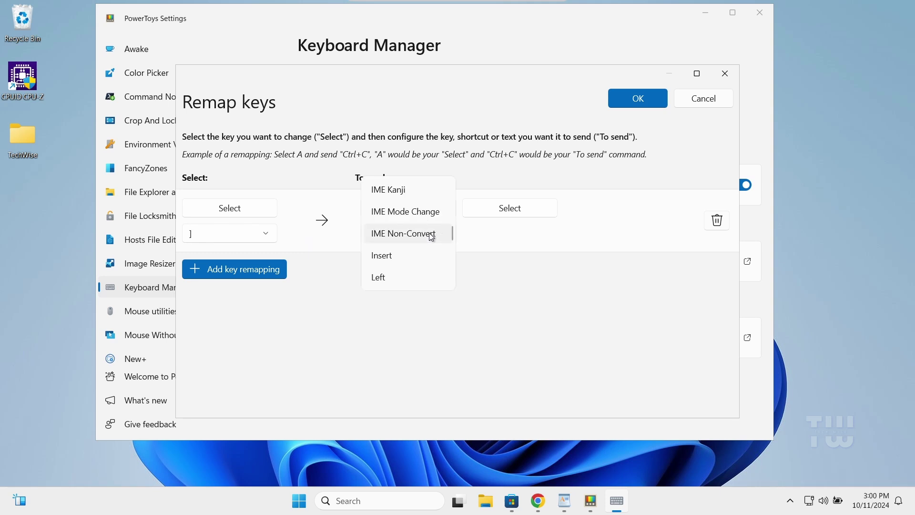
scroll(432, 237, "up", 8)
scroll(431, 237, "down", 12)
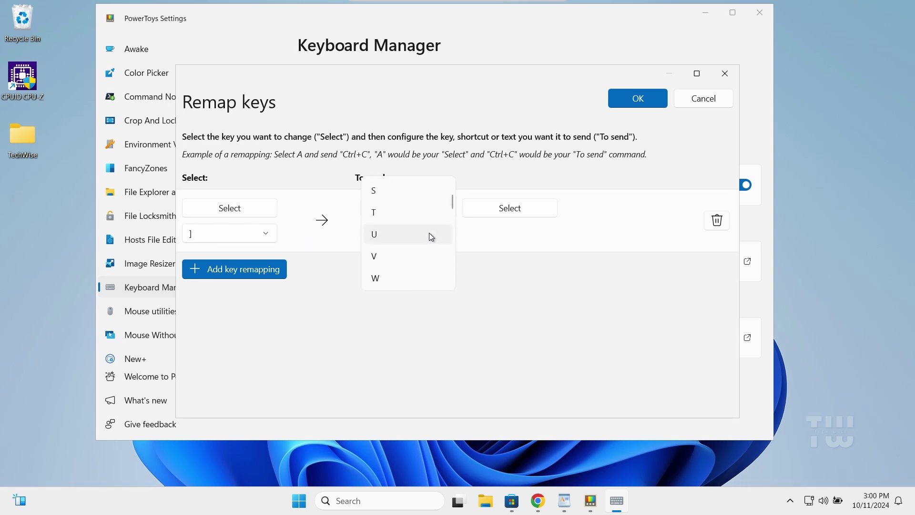
left_click(394, 217)
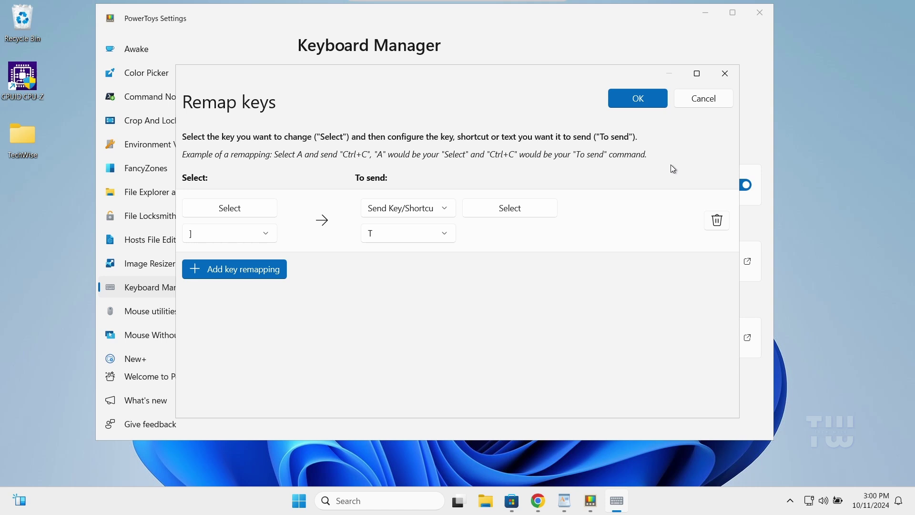
left_click(651, 106)
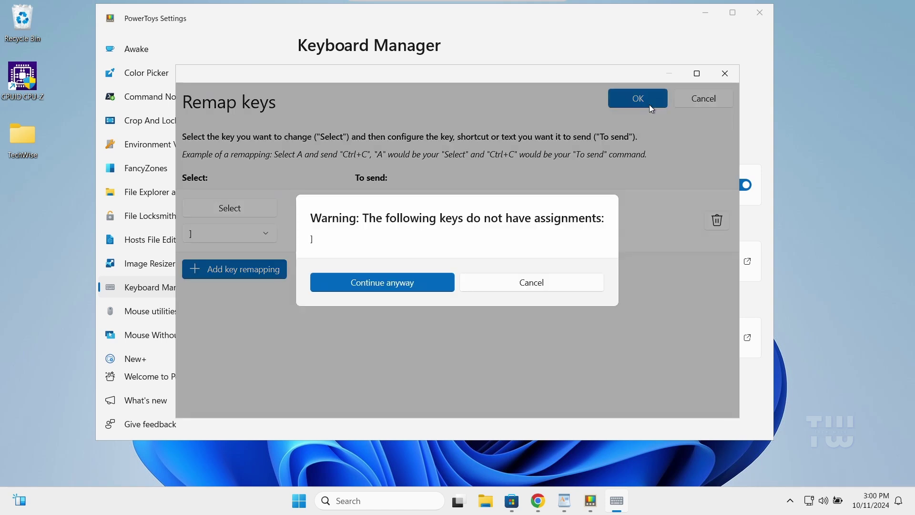
left_click(399, 289)
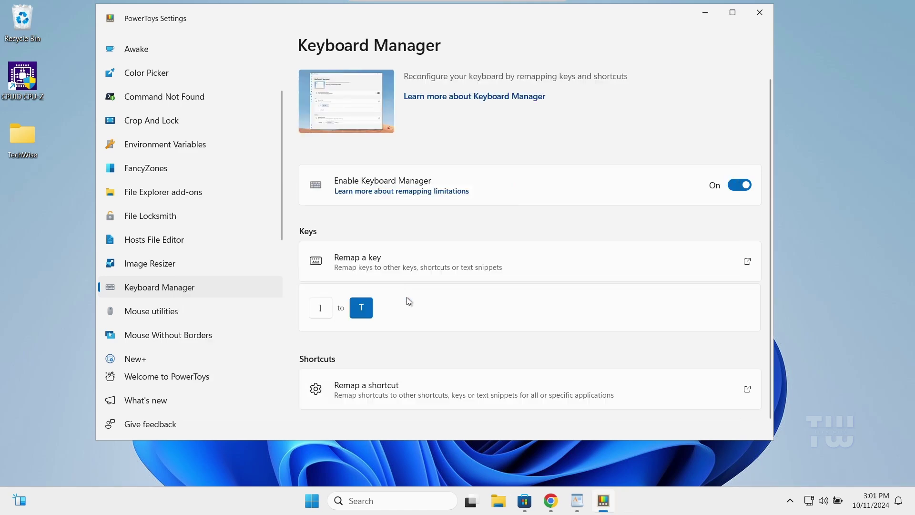
Press ] repeatedly on the On-Screen Keyboard in WordPad to confirm it types t, then reopen Remap keys.
left_click(577, 500)
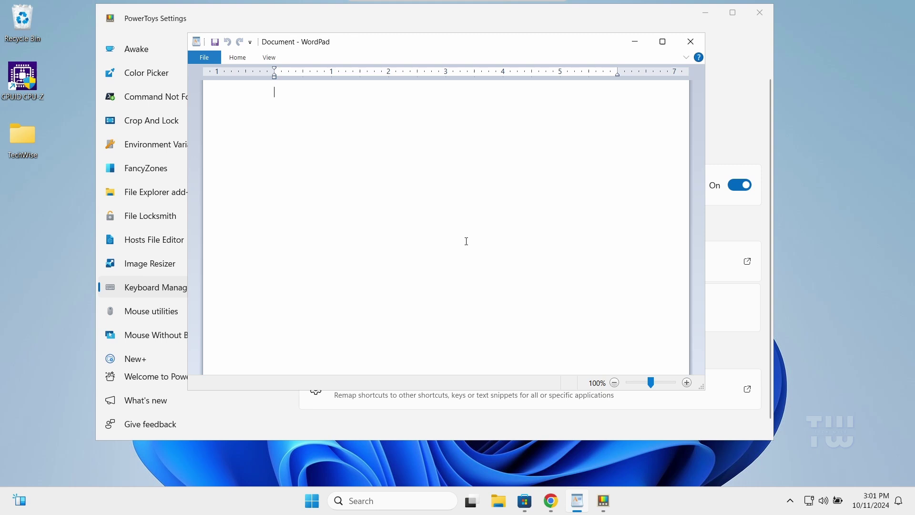
key("ctrl+super+o")
left_click(632, 379)
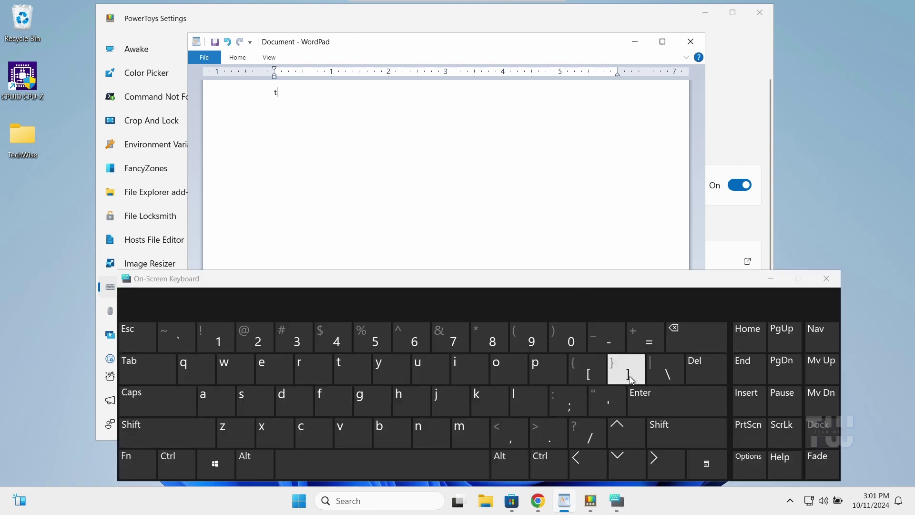
left_click(631, 379)
left_click(631, 379)
left_click(631, 379)
left_click(632, 379)
left_click(632, 379)
left_click(632, 379)
left_click(631, 379)
left_click(631, 379)
left_click(632, 378)
left_click(631, 379)
left_click(632, 379)
left_click(631, 379)
left_click(631, 379)
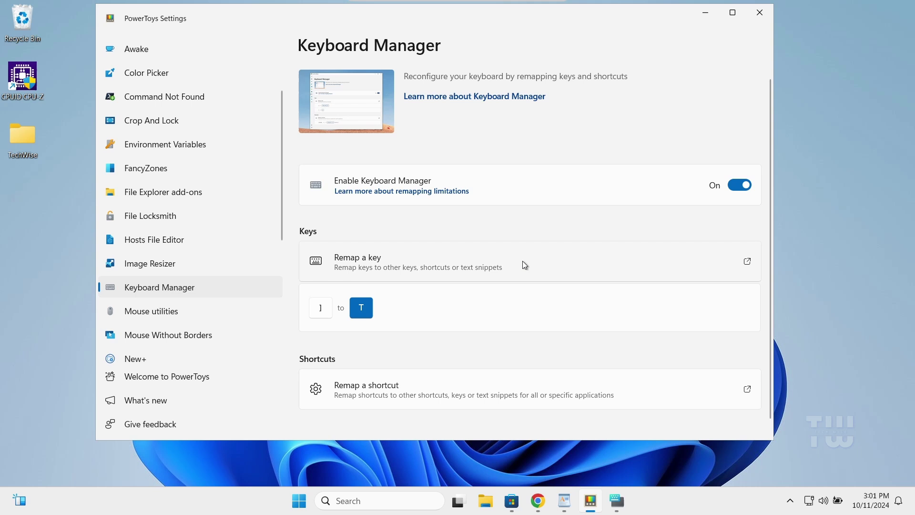
left_click(522, 261)
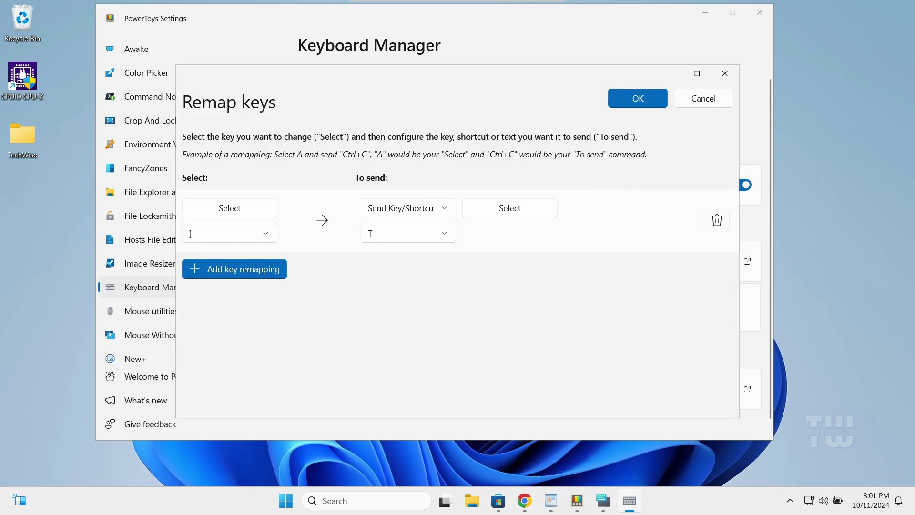
Delete the ] → T row, then close the Remap keys window with X so nothing is saved.
left_click(720, 221)
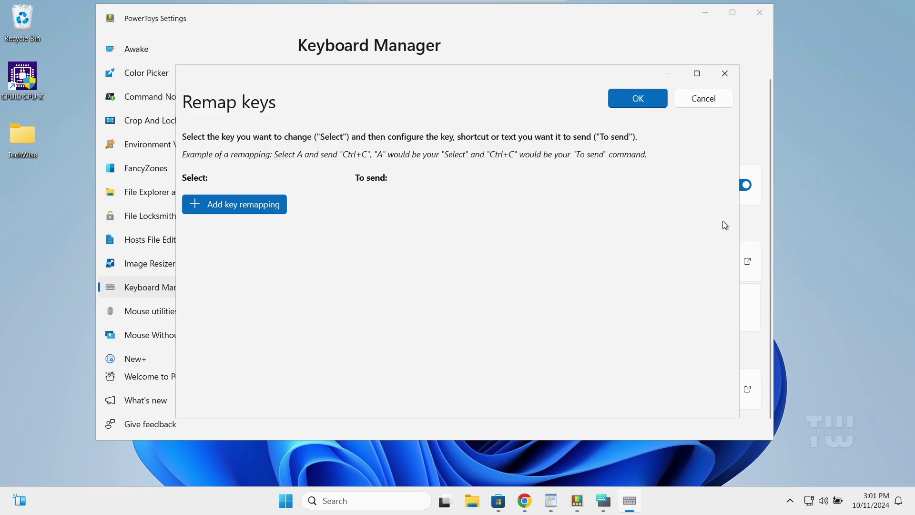
left_click(724, 75)
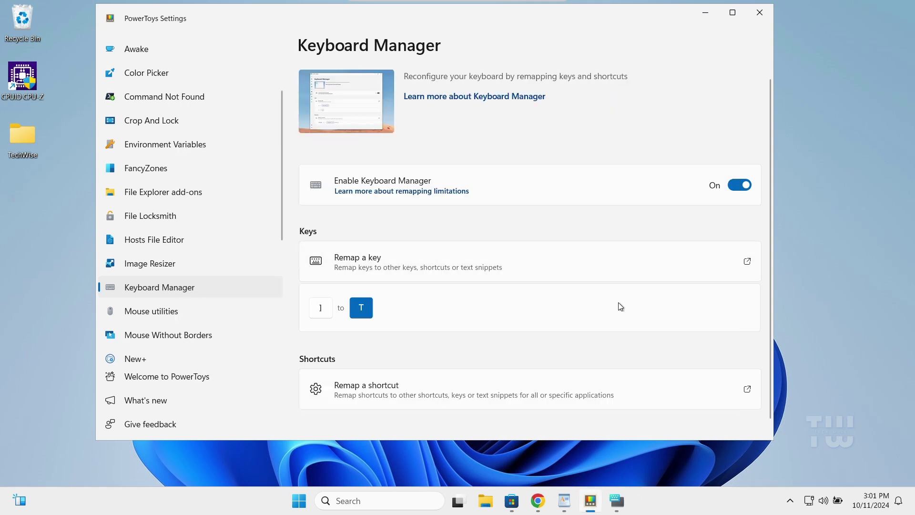
scroll(575, 333, "down", 1)
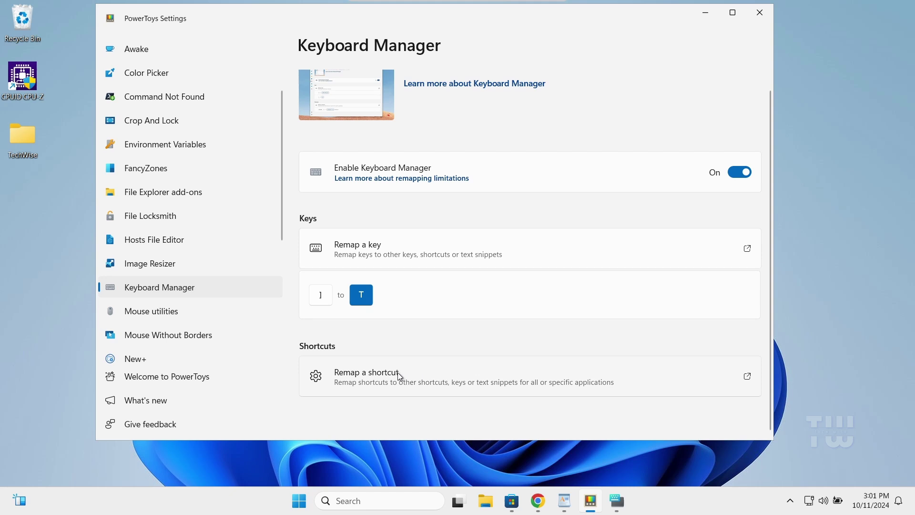
Add a shortcut remapping row with Alt (Left)+C as the shortcut to remap.
left_click(437, 375)
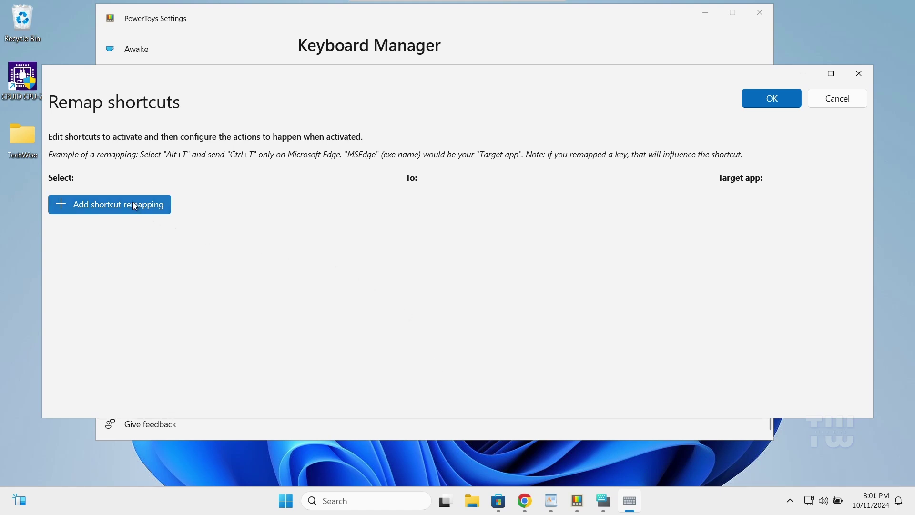
left_click(140, 212)
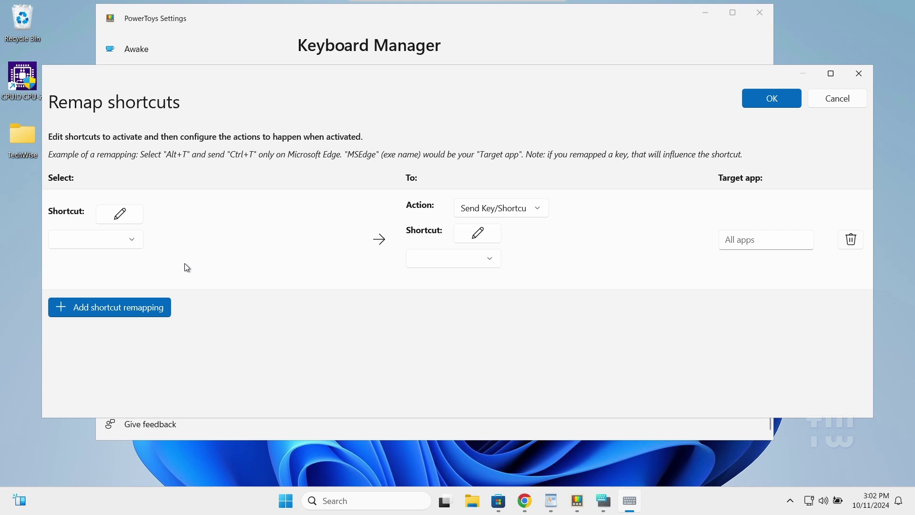
left_click(131, 240)
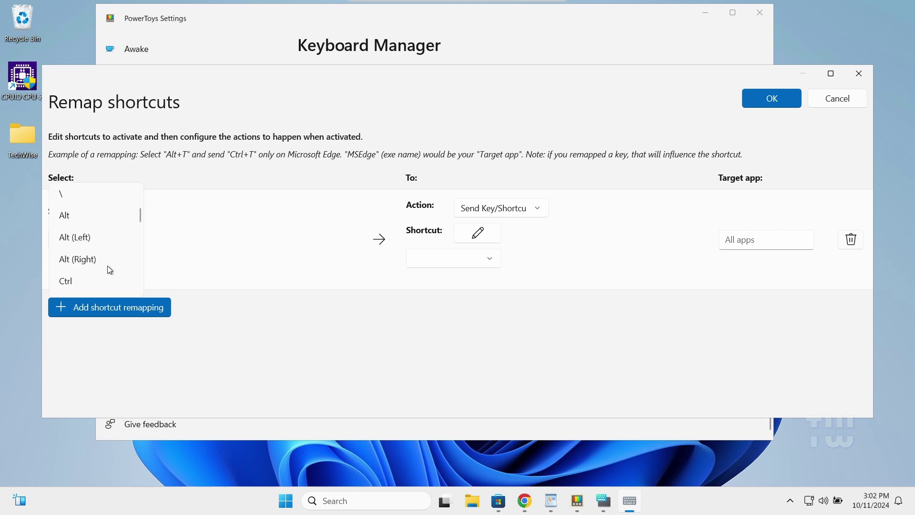
left_click(104, 240)
left_click(212, 242)
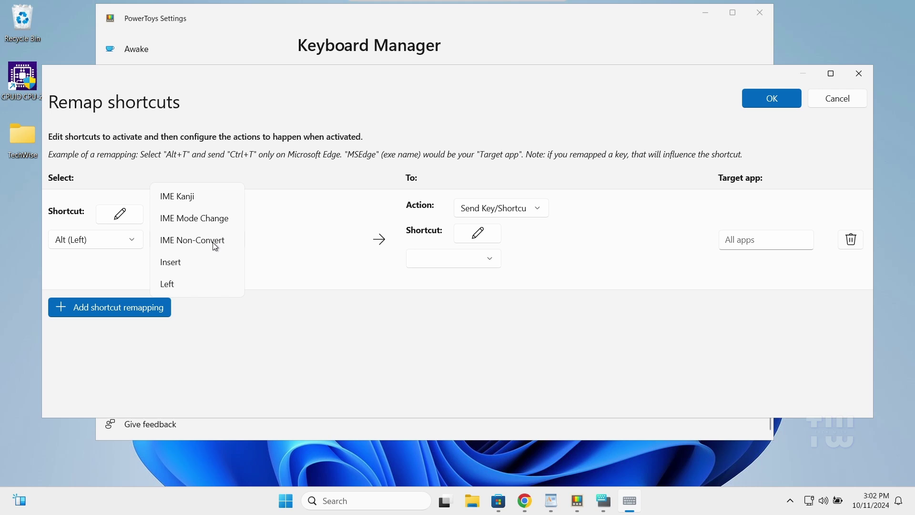
scroll(205, 233, "up", 5)
left_click(201, 230)
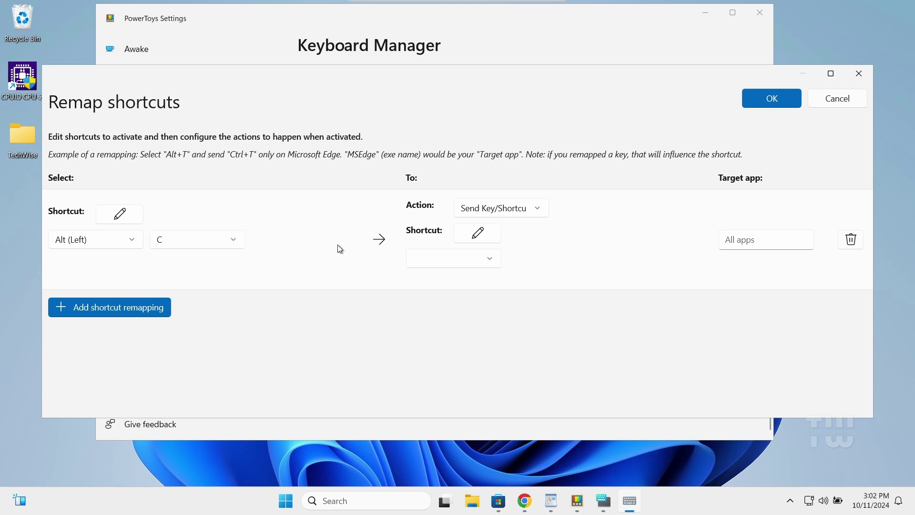
Set the row's output to Ctrl+C and add a second empty shortcut row.
left_click(486, 261)
scroll(479, 270, "up", 5)
left_click(457, 220)
left_click(550, 263)
scroll(553, 265, "up", 5)
left_click(545, 267)
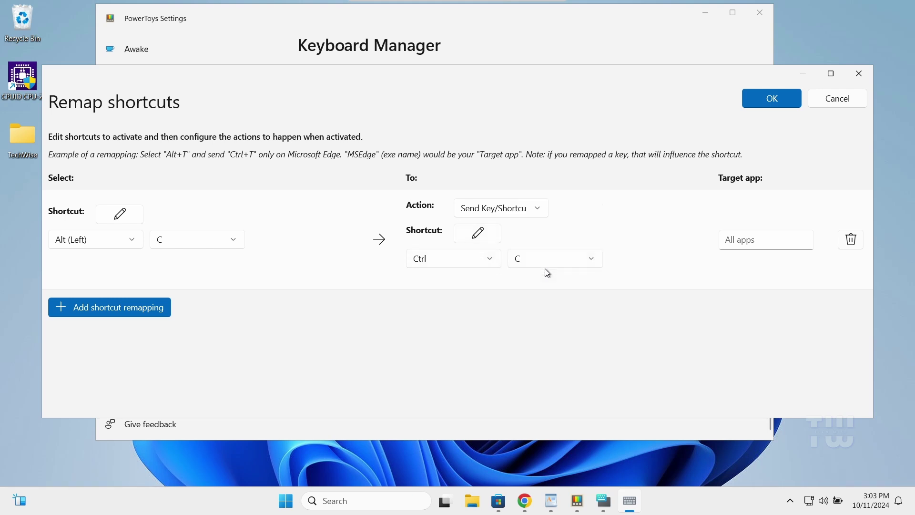
left_click(127, 315)
Choose Alt (Left)+V as the second row's shortcut.
left_click(130, 343)
left_click(115, 314)
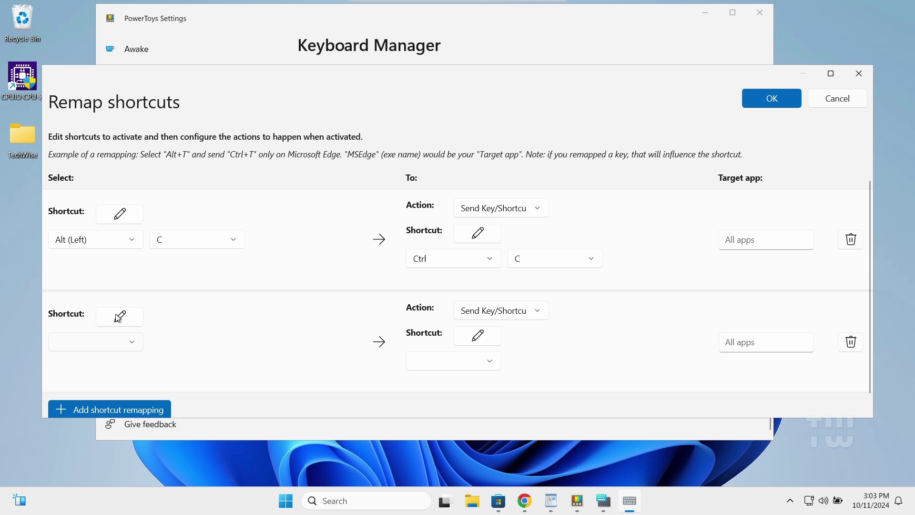
left_click(214, 342)
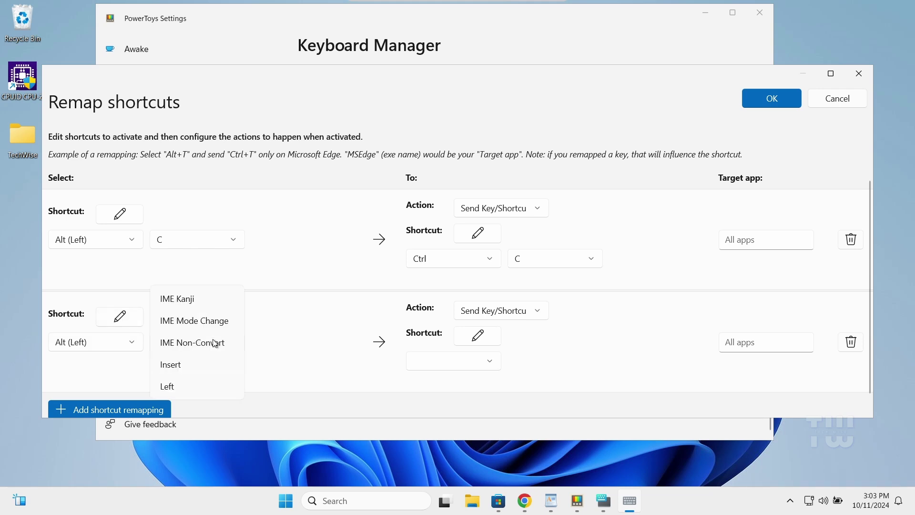
scroll(216, 343, "down", 5)
scroll(216, 343, "up", 3)
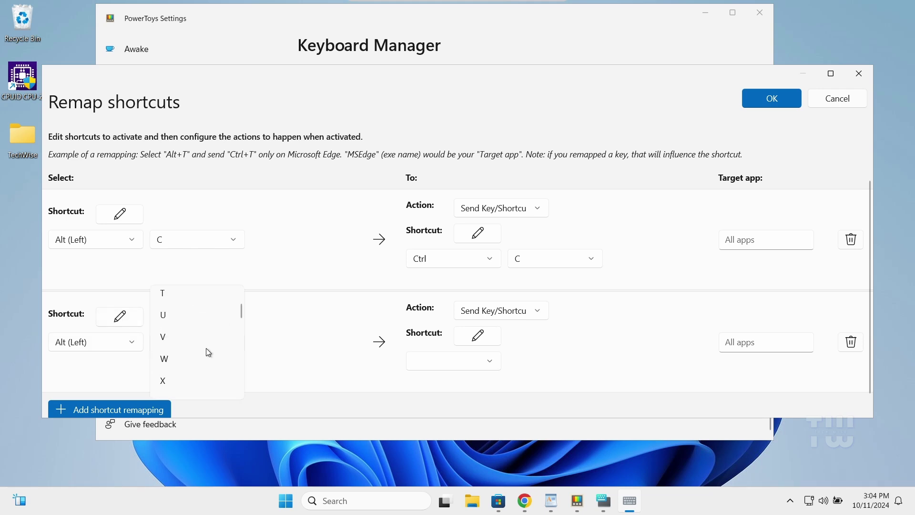
left_click(202, 339)
Set its output to Ctrl+V, save both remaps with OK, and minimize PowerToys Settings.
left_click(470, 362)
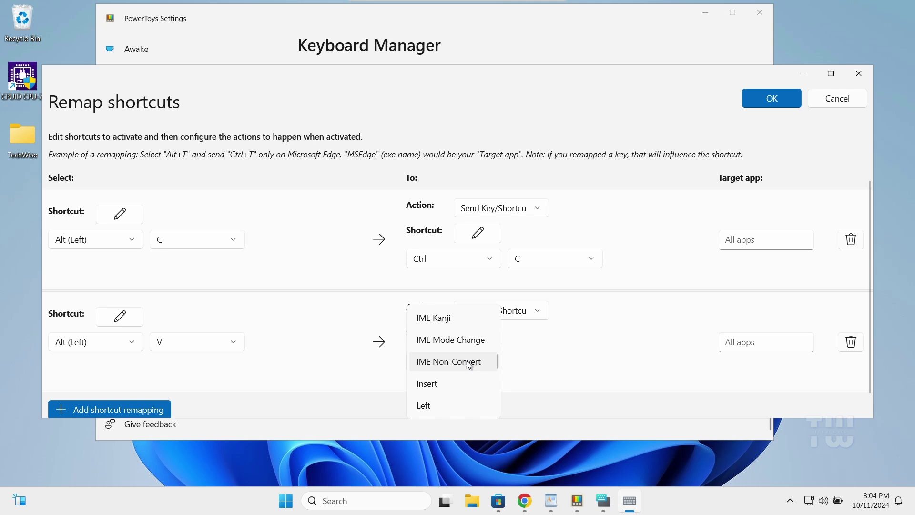
scroll(469, 365, "up", 5)
left_click(461, 408)
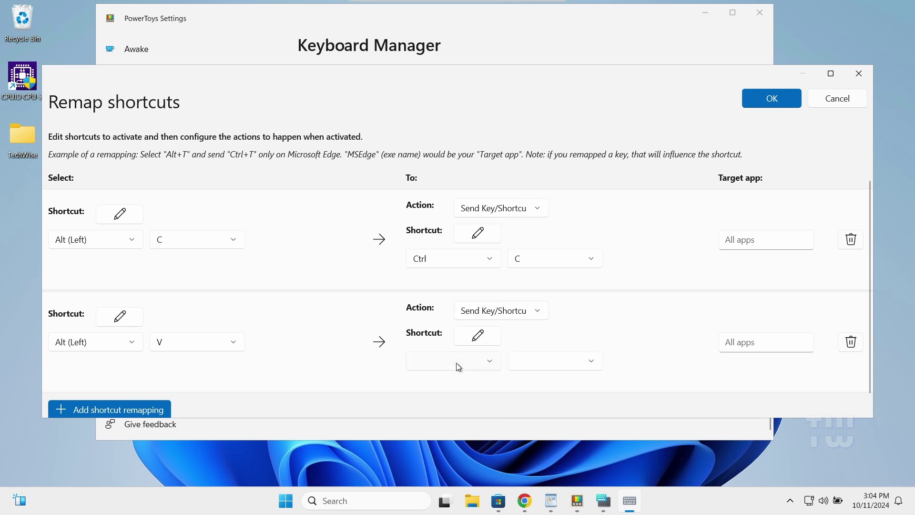
left_click(560, 365)
scroll(560, 361, "down", 5)
left_click(545, 360)
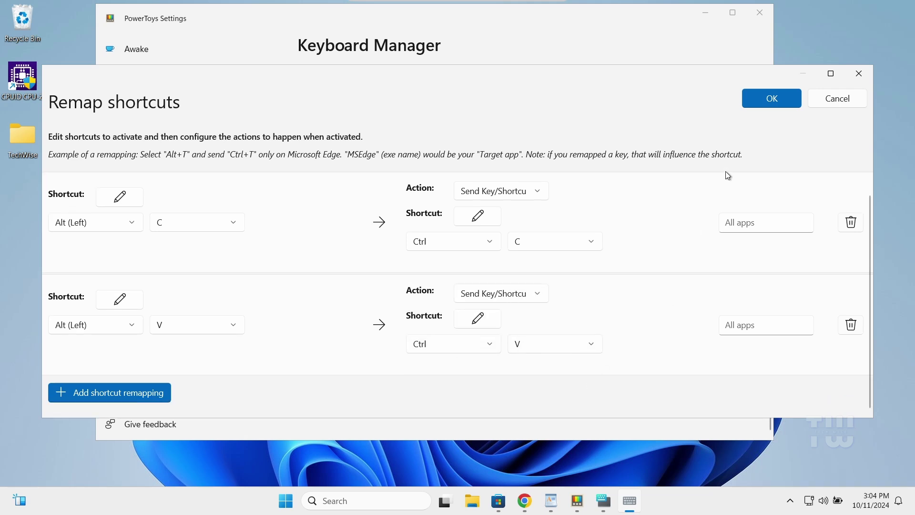
left_click(772, 98)
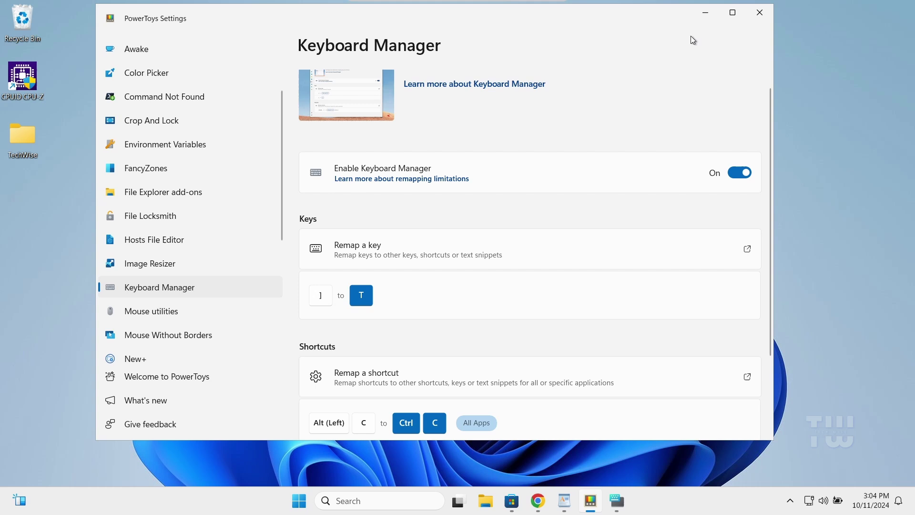
left_click(704, 19)
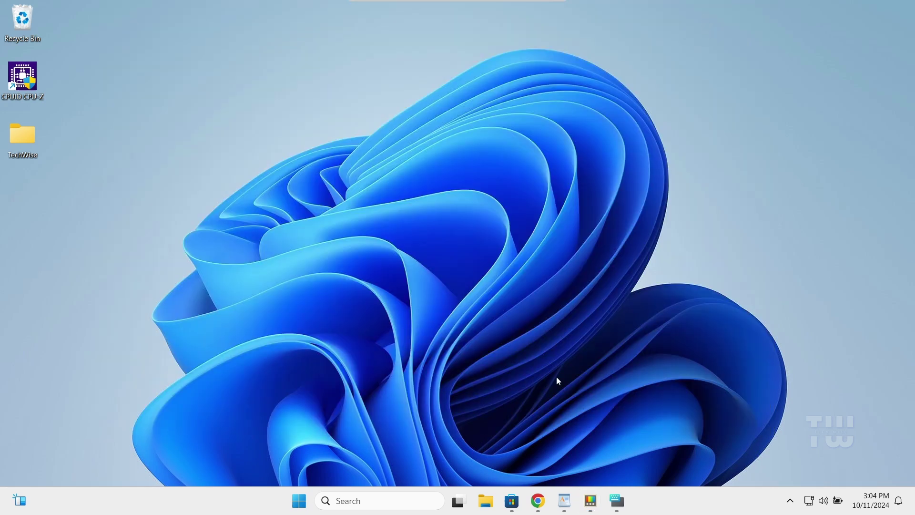
Select the top Hurricane Helene headline on NBC News in Chrome, copy it, and switch to WordPad.
left_click(538, 500)
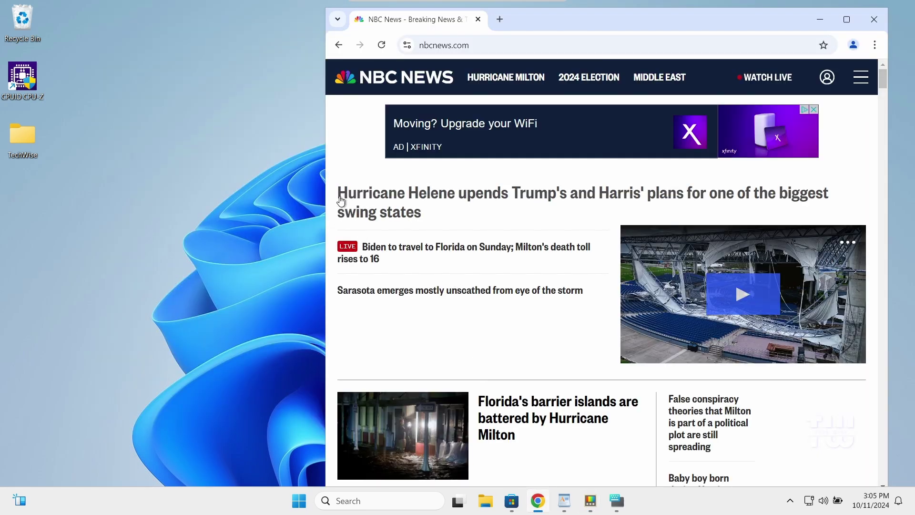
left_click_drag(337, 193, 429, 211)
key("ctrl+c")
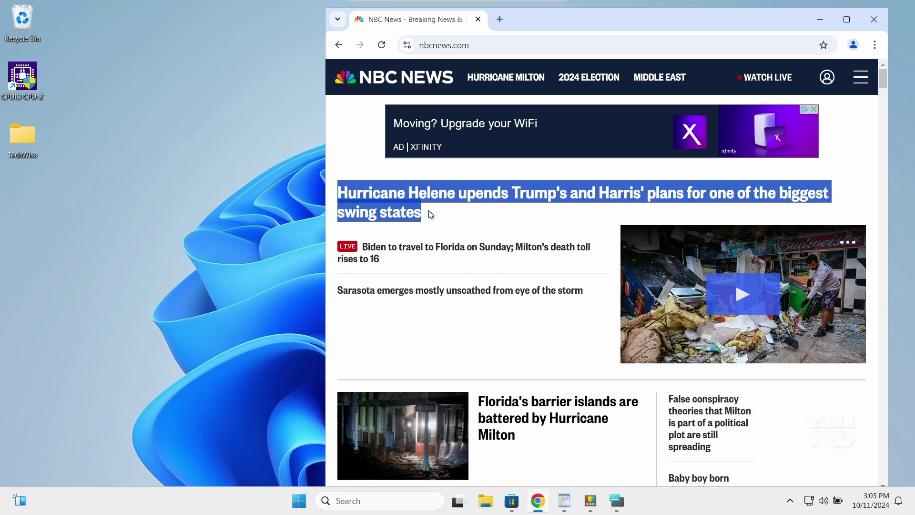
key("alt+Tab")
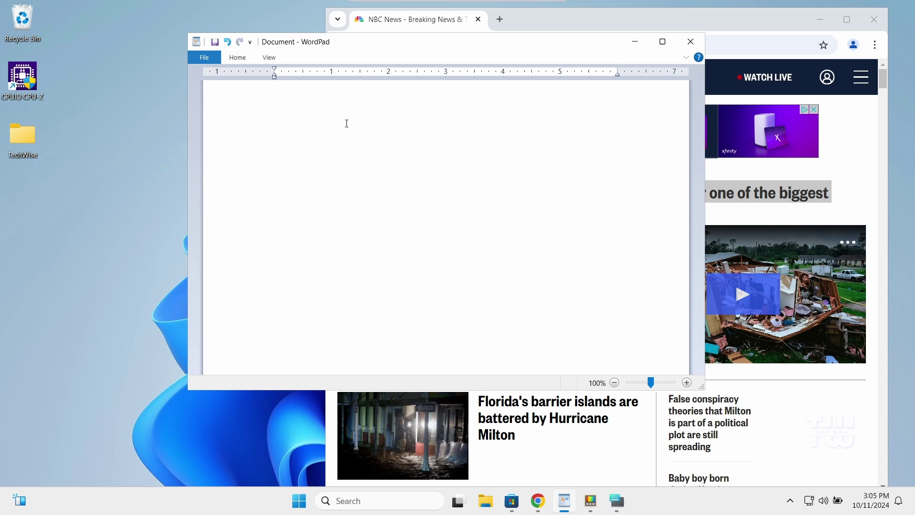
Paste the Hurricane Helene headline into WordPad, select the line, move the window, then minimize it.
key("ctrl+v")
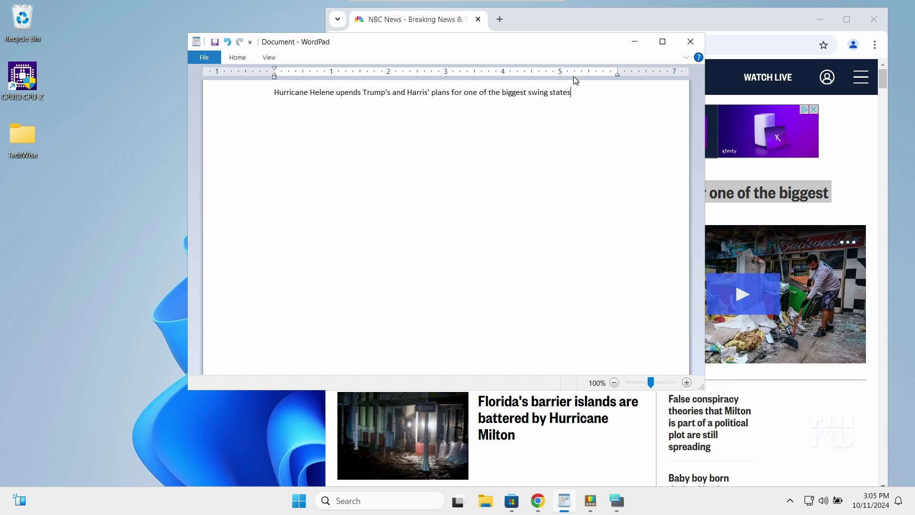
triple_click(512, 93)
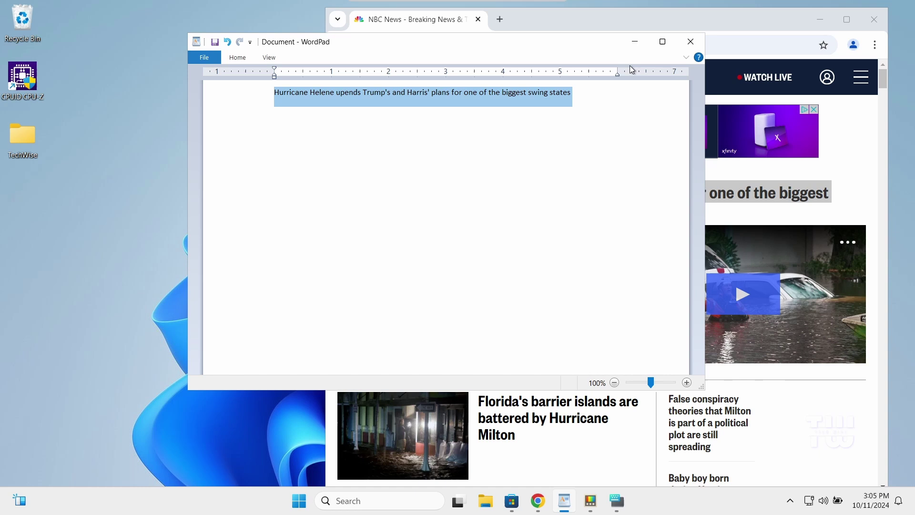
left_click_drag(599, 50, 713, 255)
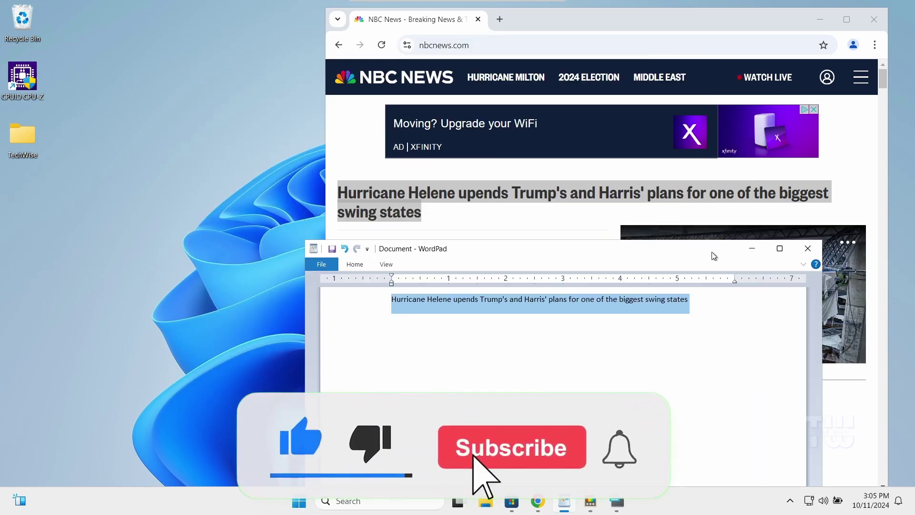
left_click(754, 251)
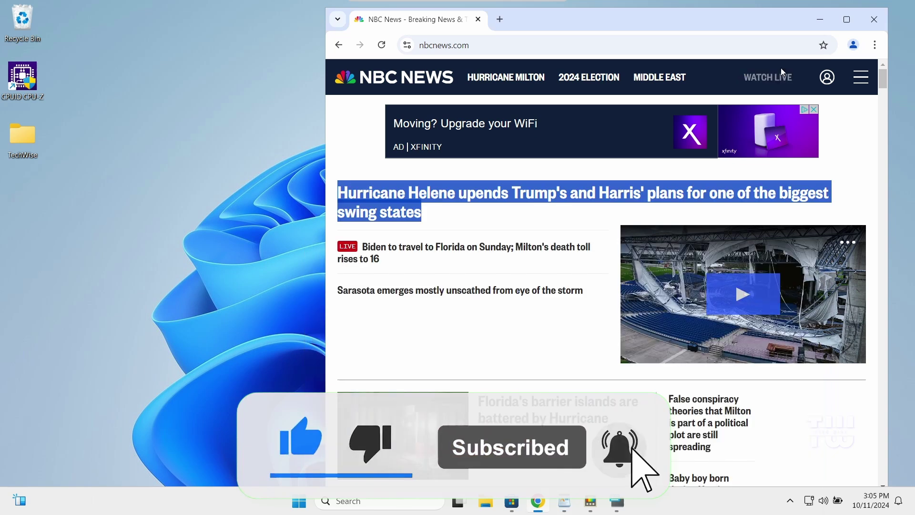